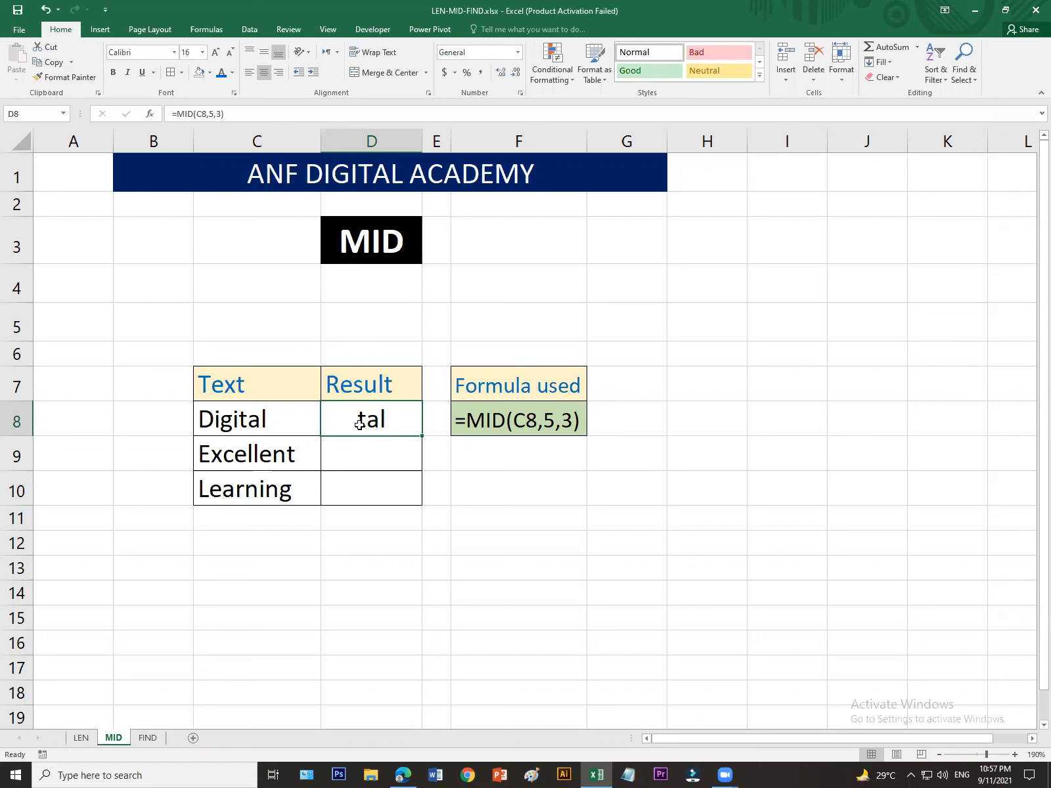
Step: Enter =MID(C9,2,3) in cell D9 to extract three characters from "Excellent", starting at the second
click(244, 421)
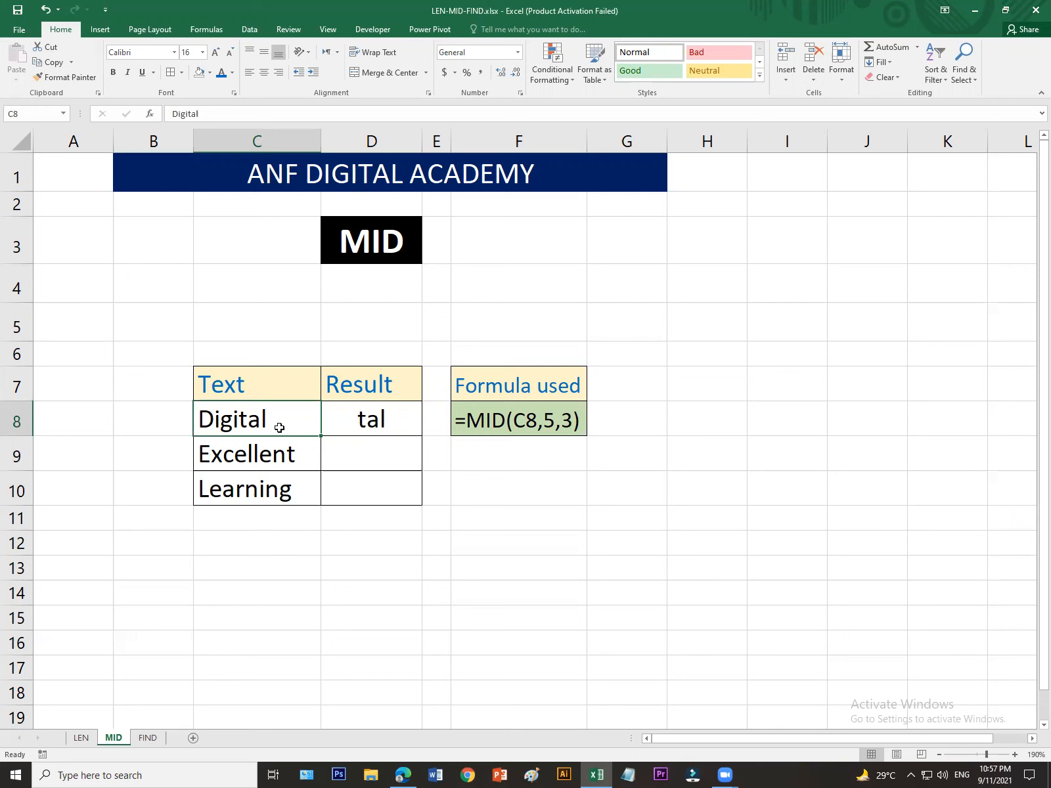
click(388, 454)
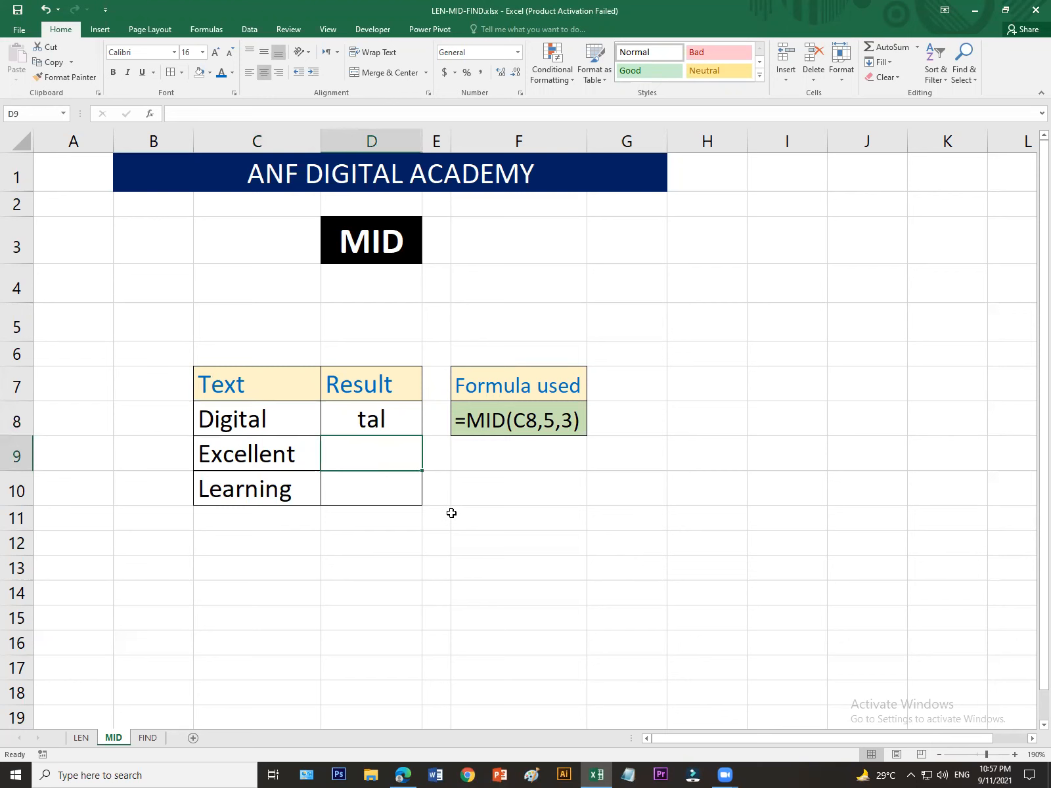
text(=)
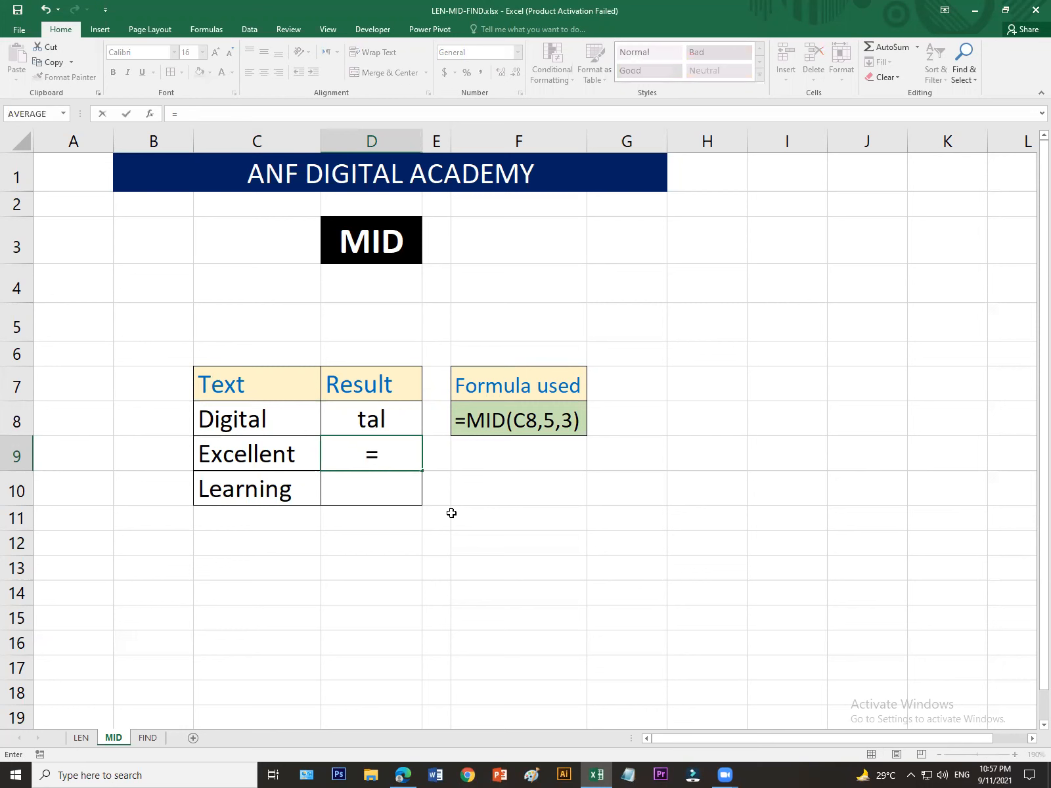
text(mid)
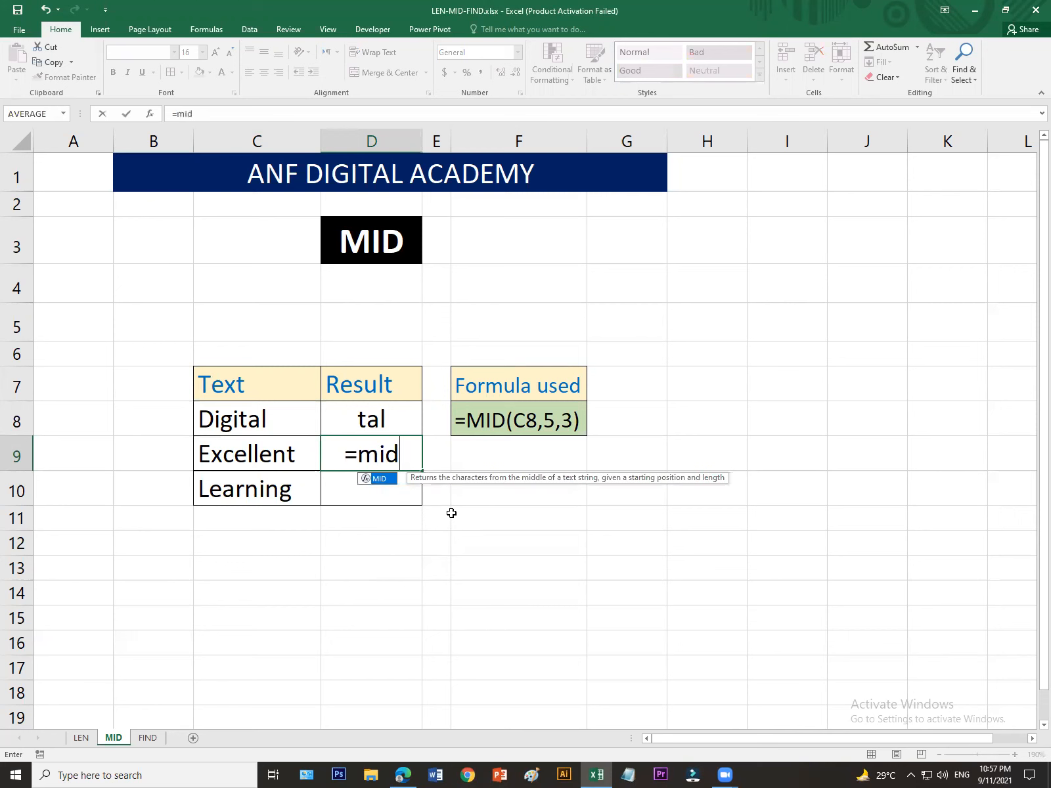
key(Tab)
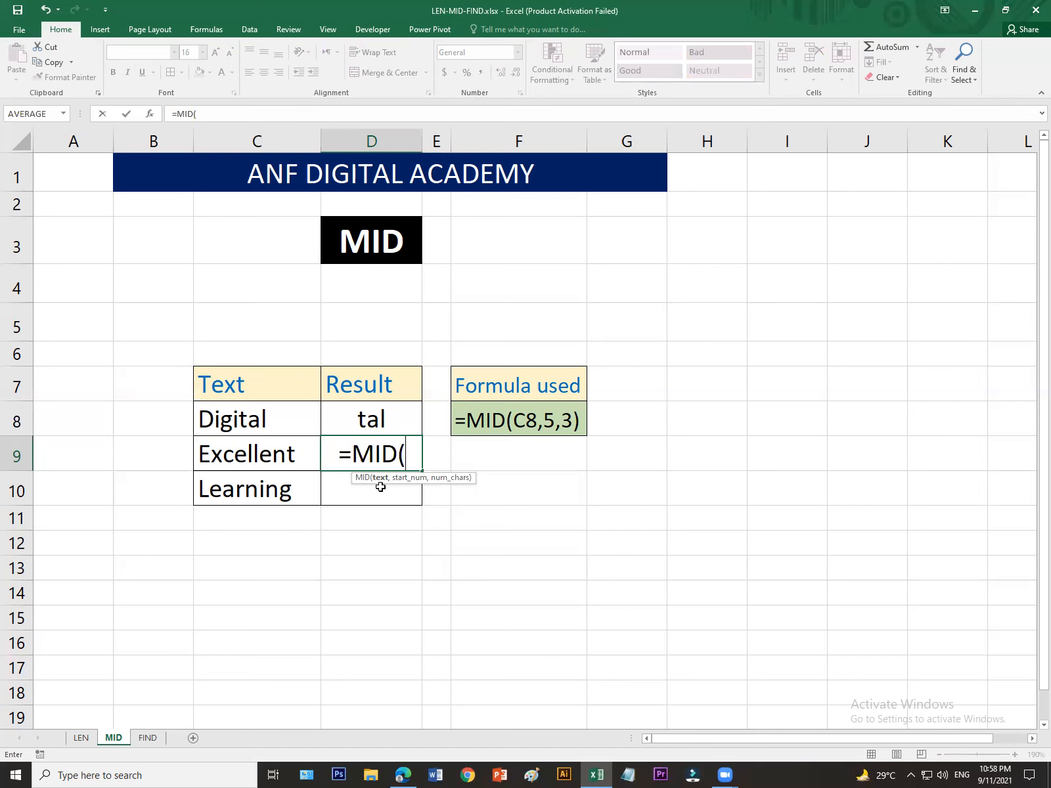
click(275, 453)
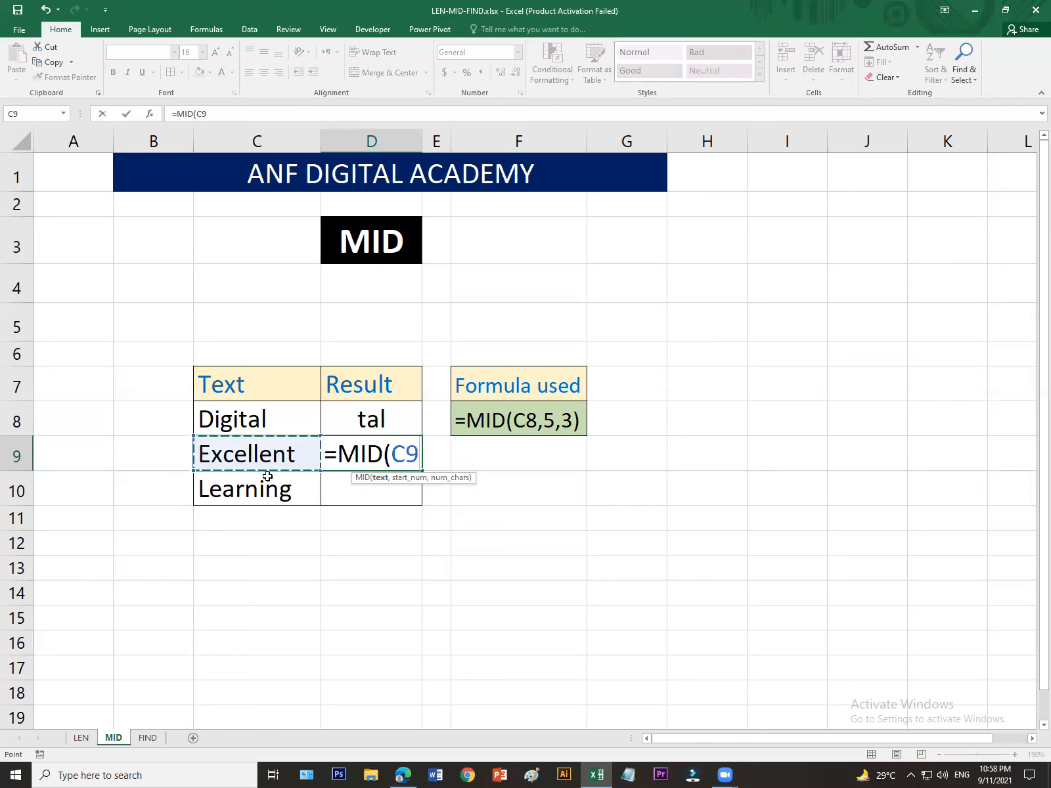
text(,)
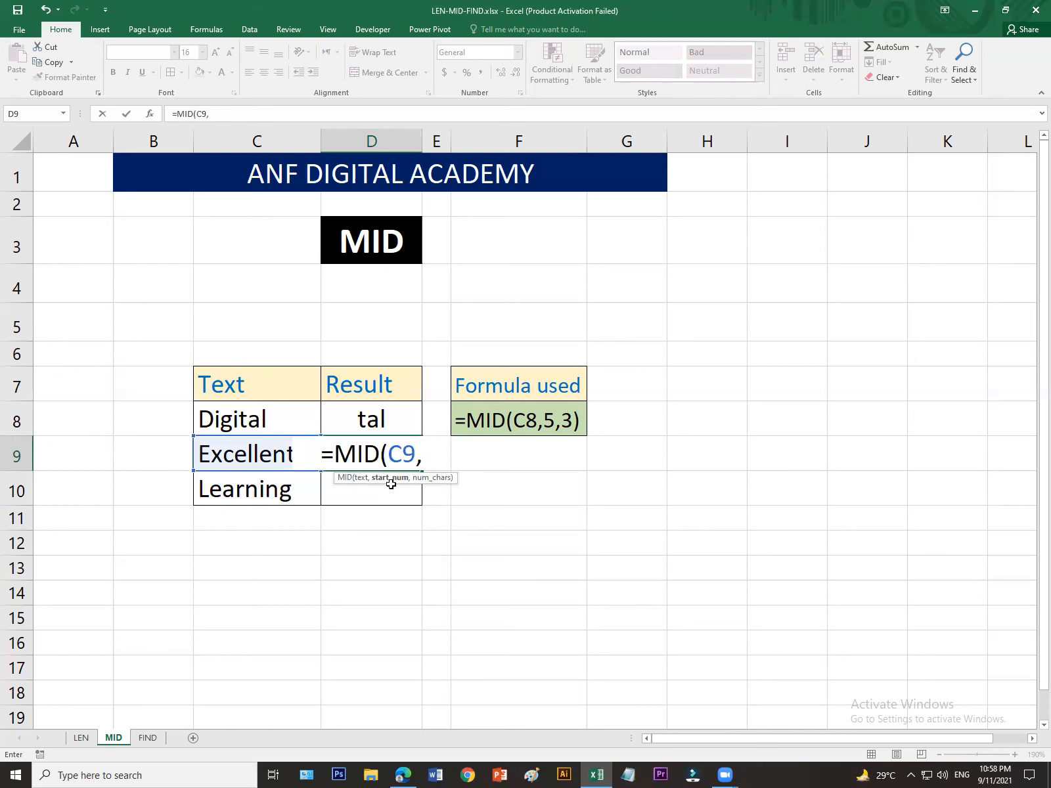
text(2)
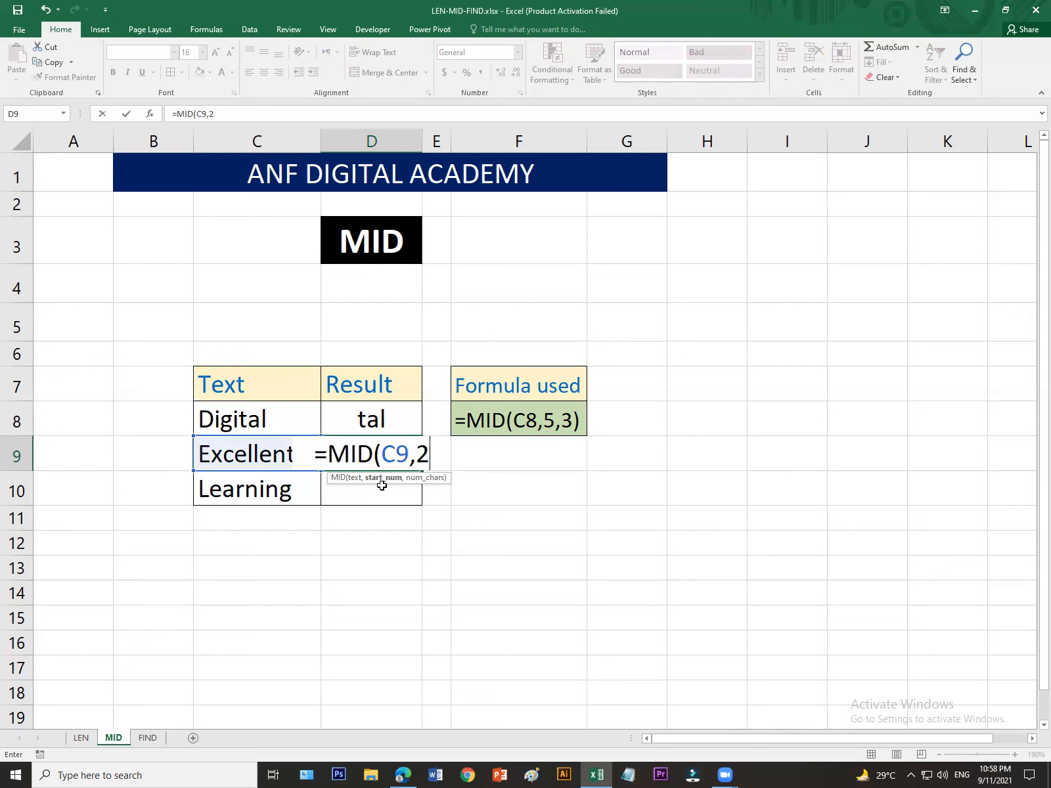
text(,)
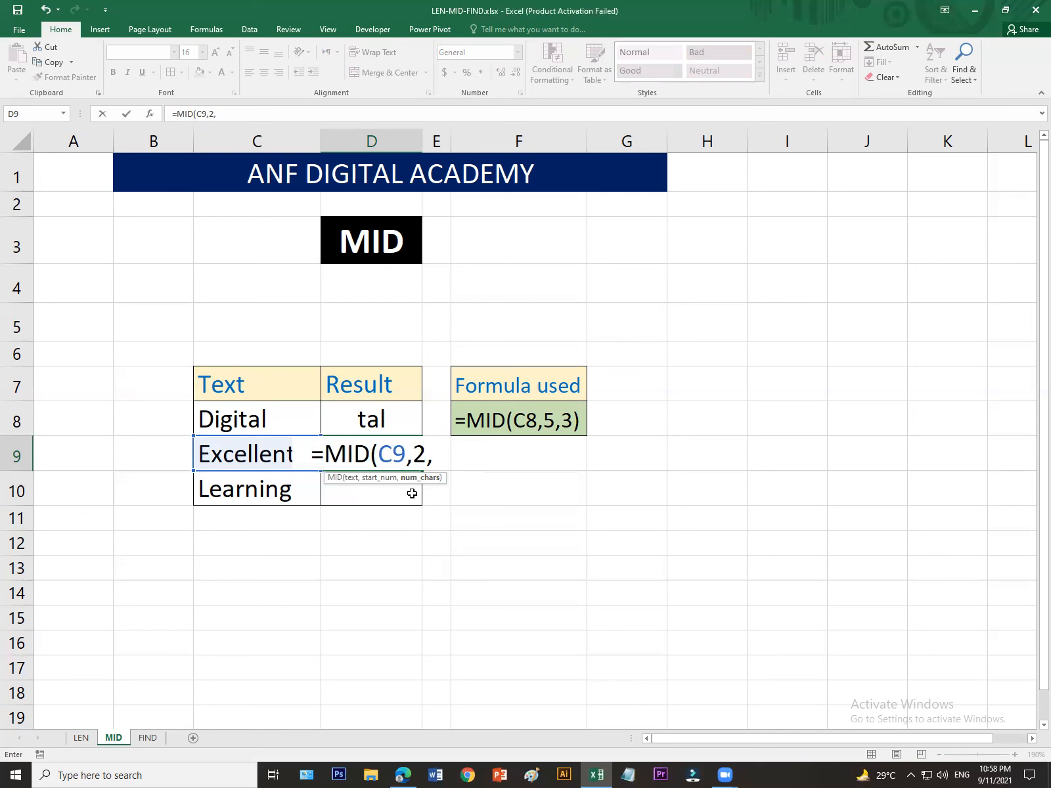
text(3)
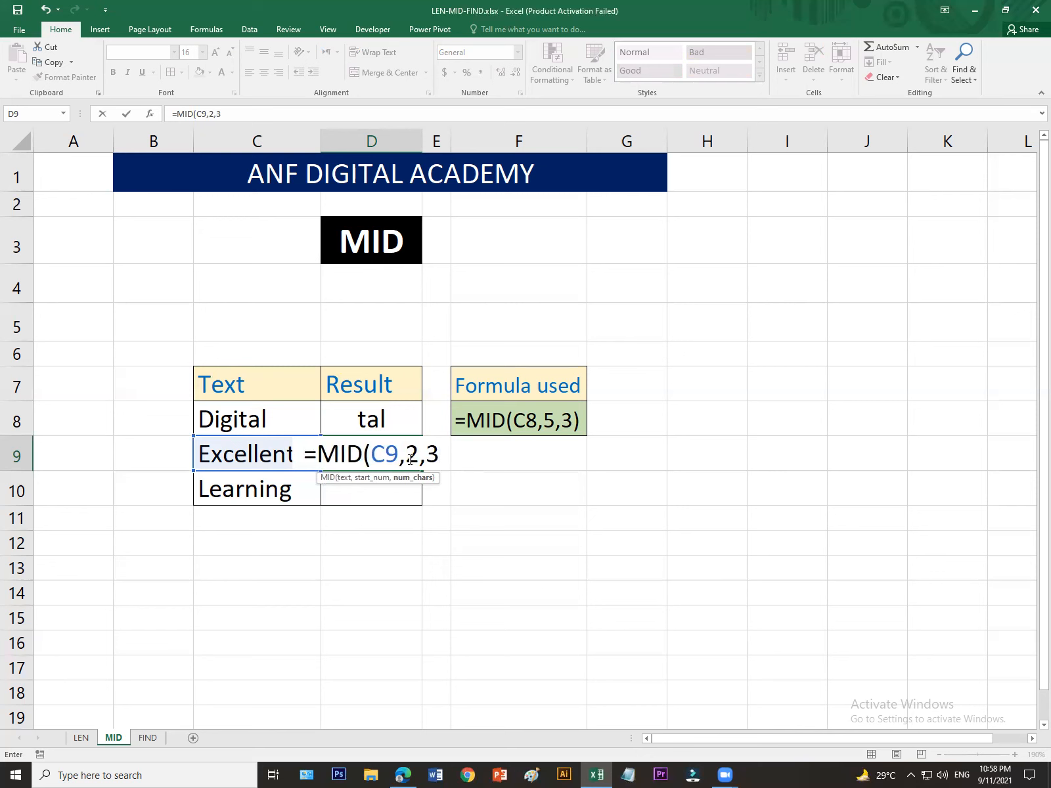
text())
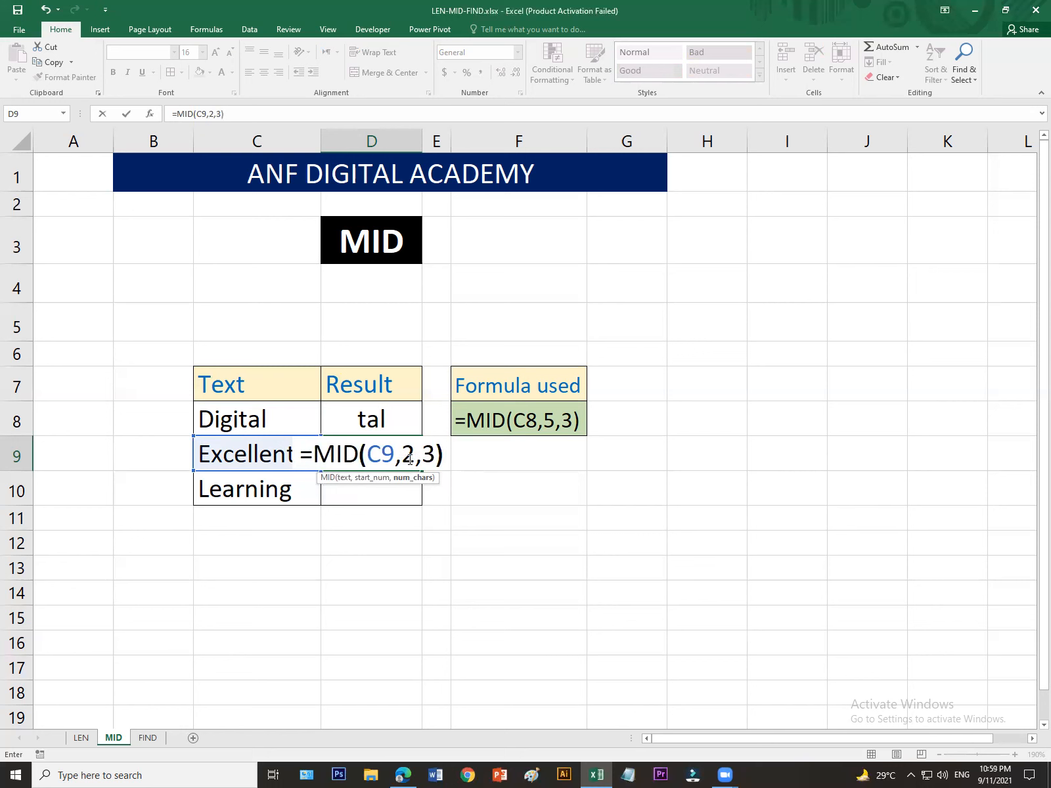
key(Return)
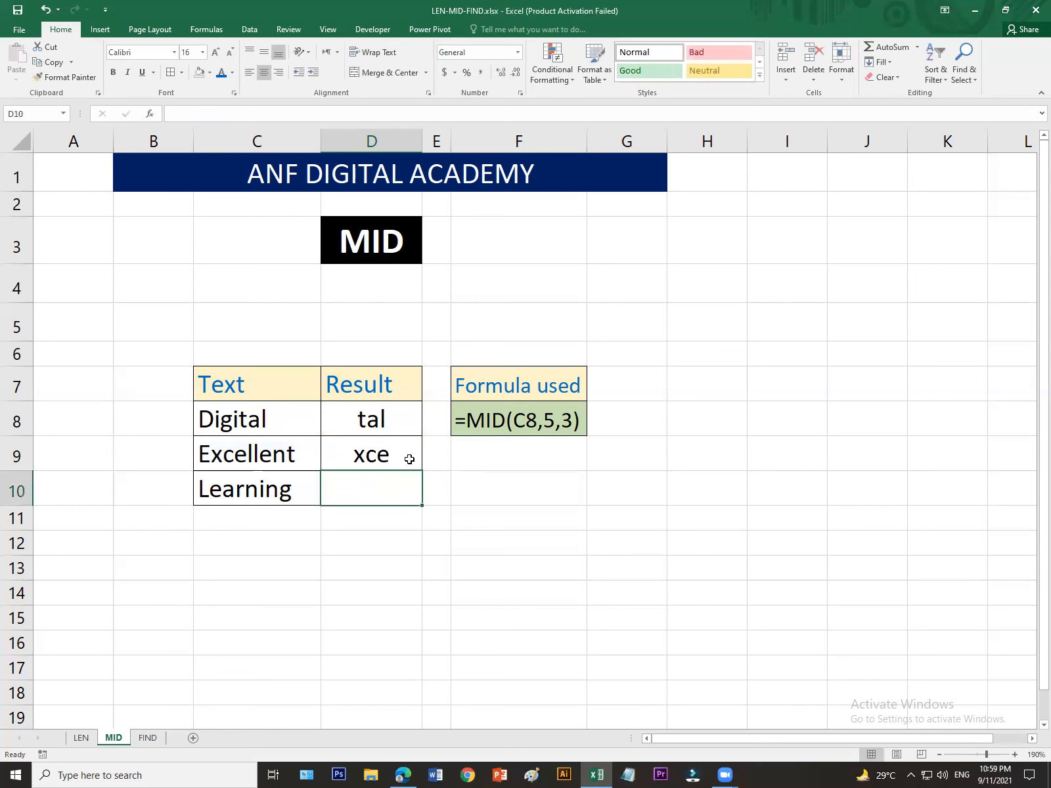
Step: Fill the FORMULATEXT formula in F8 down to F9 to show the formula used for "Excellent"
click(398, 453)
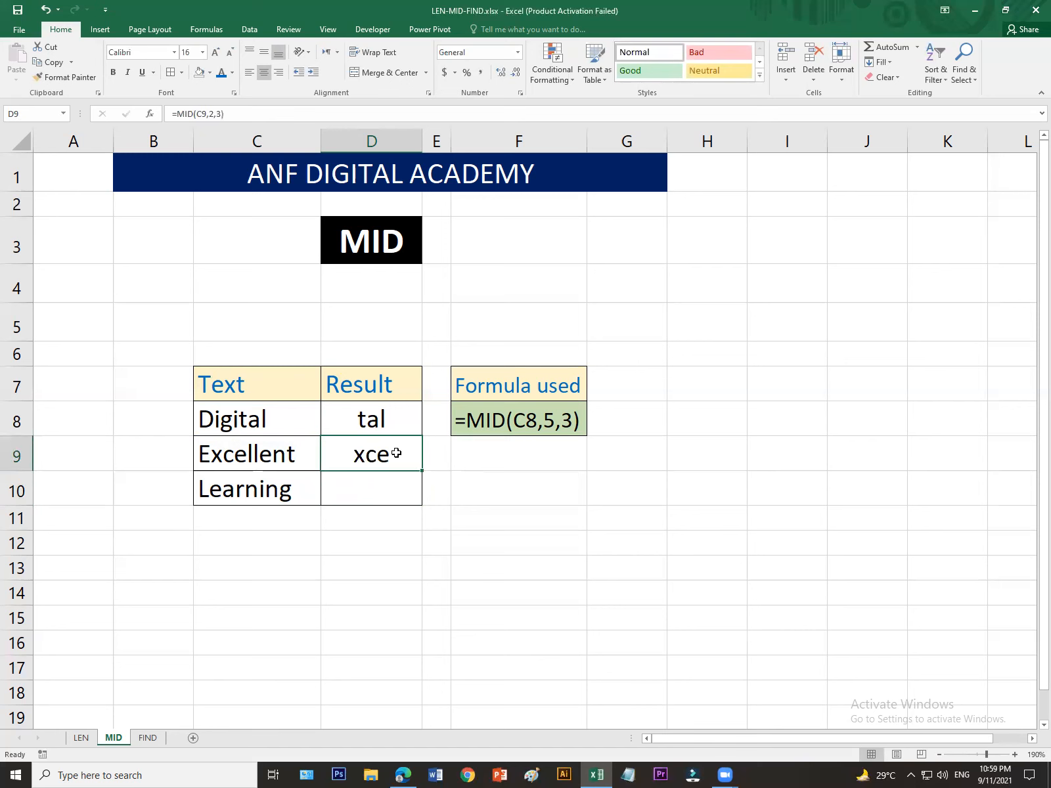
click(521, 424)
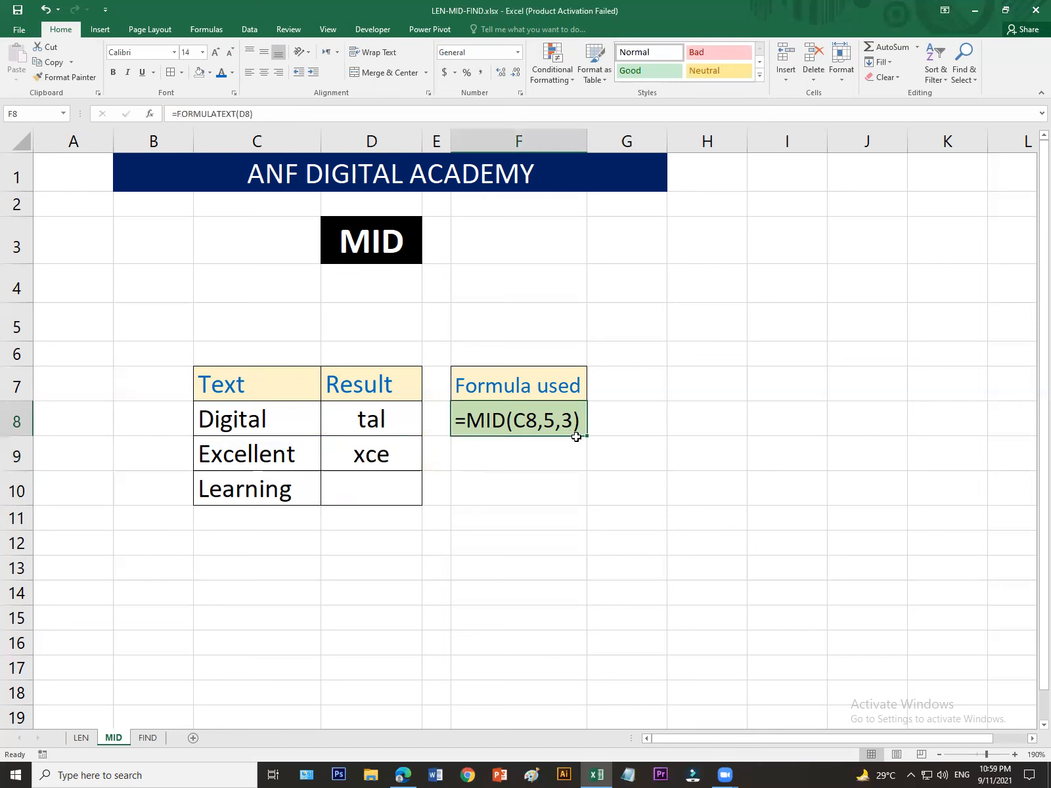
drag(587, 437, 588, 470)
click(526, 457)
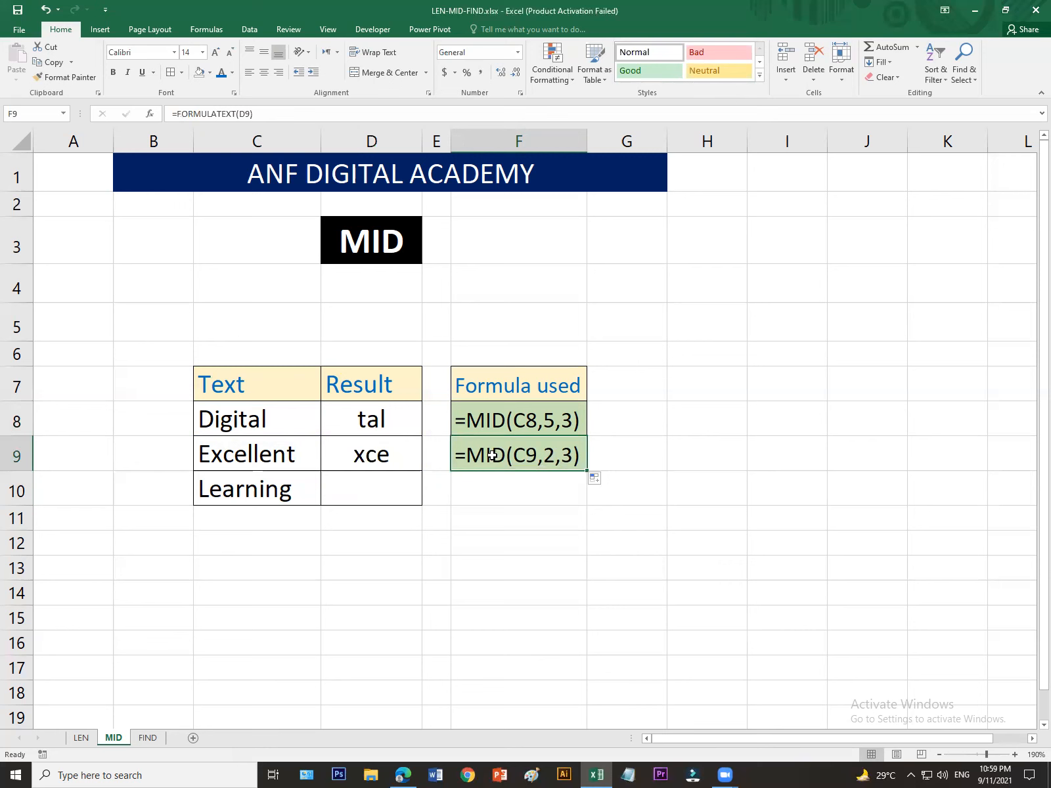
Step: Change the MID formula in D9 to start at character 3 and return 4 characters
click(274, 458)
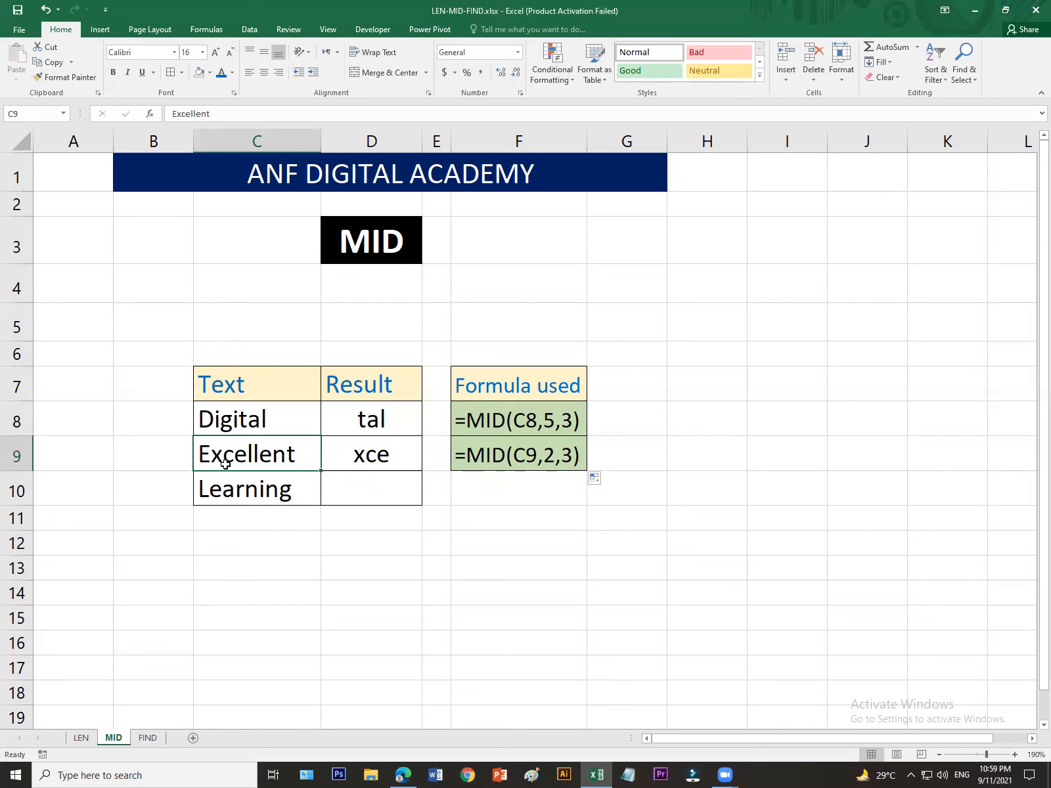
click(364, 458)
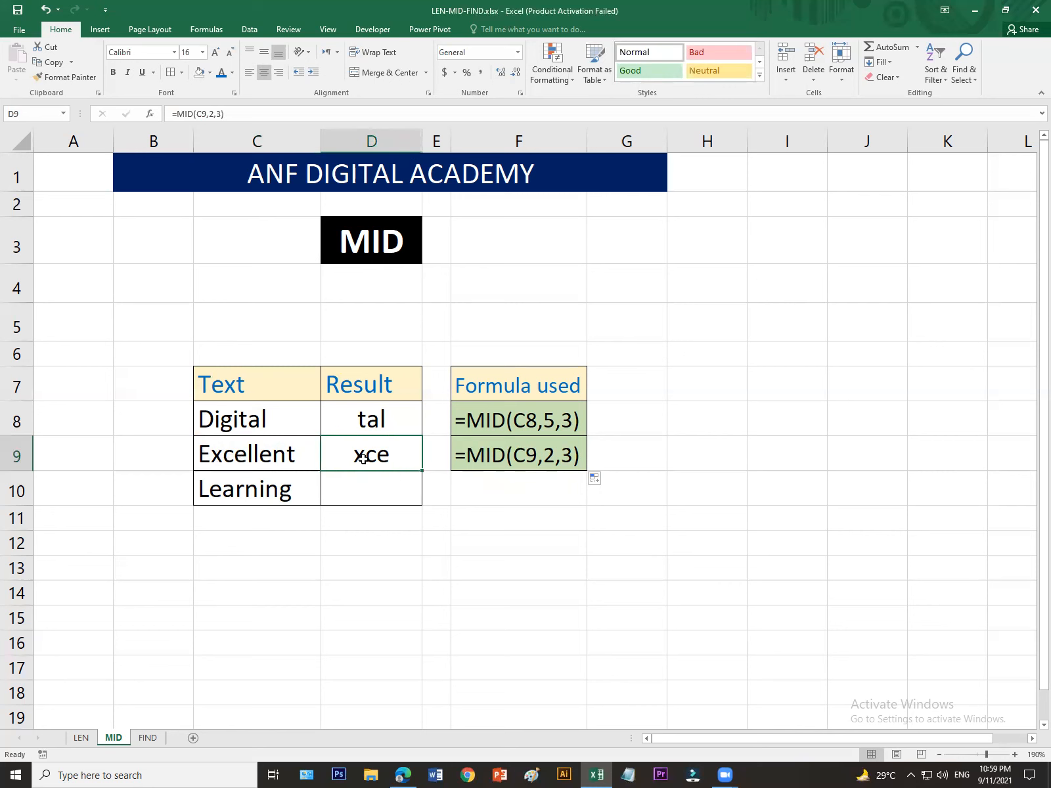
click(209, 114)
key(Delete)
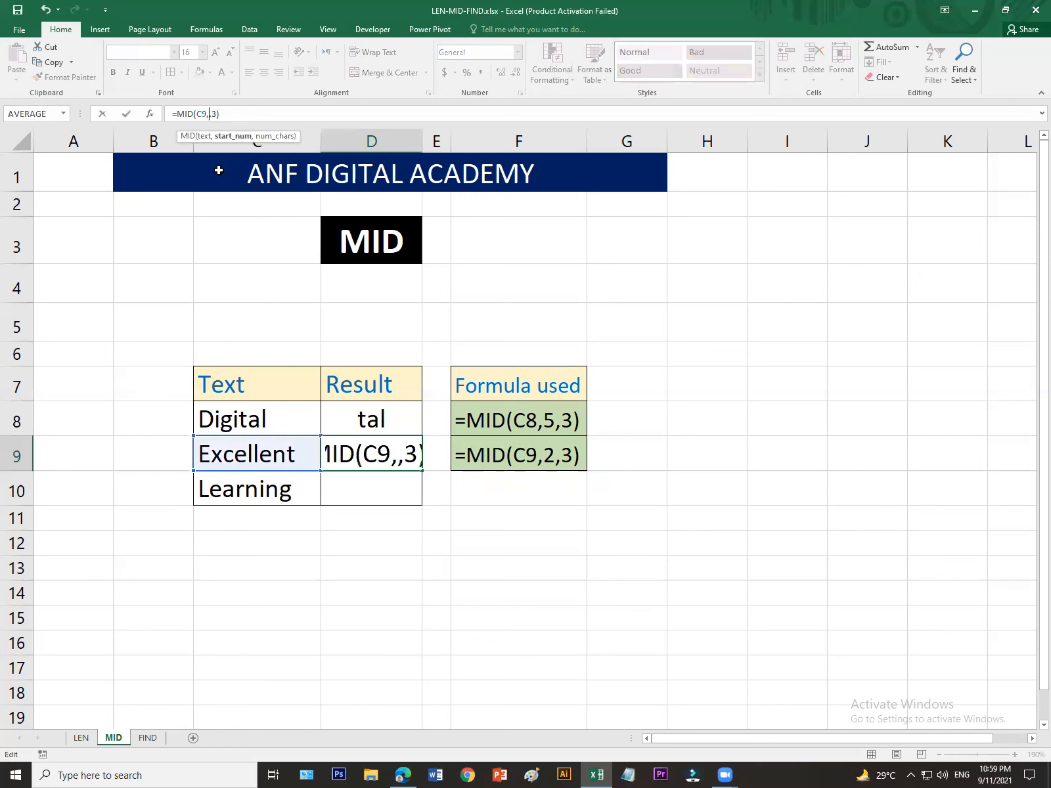
text(3)
key(Right)
key(Delete)
text(4)
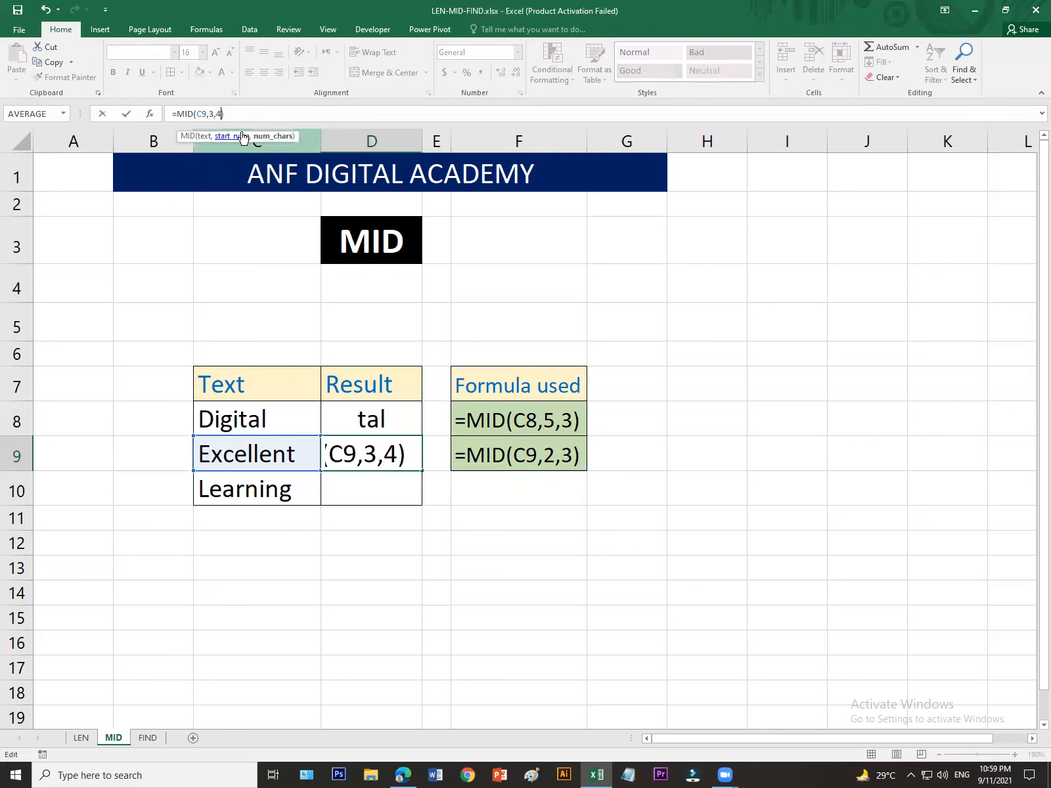
key(Return)
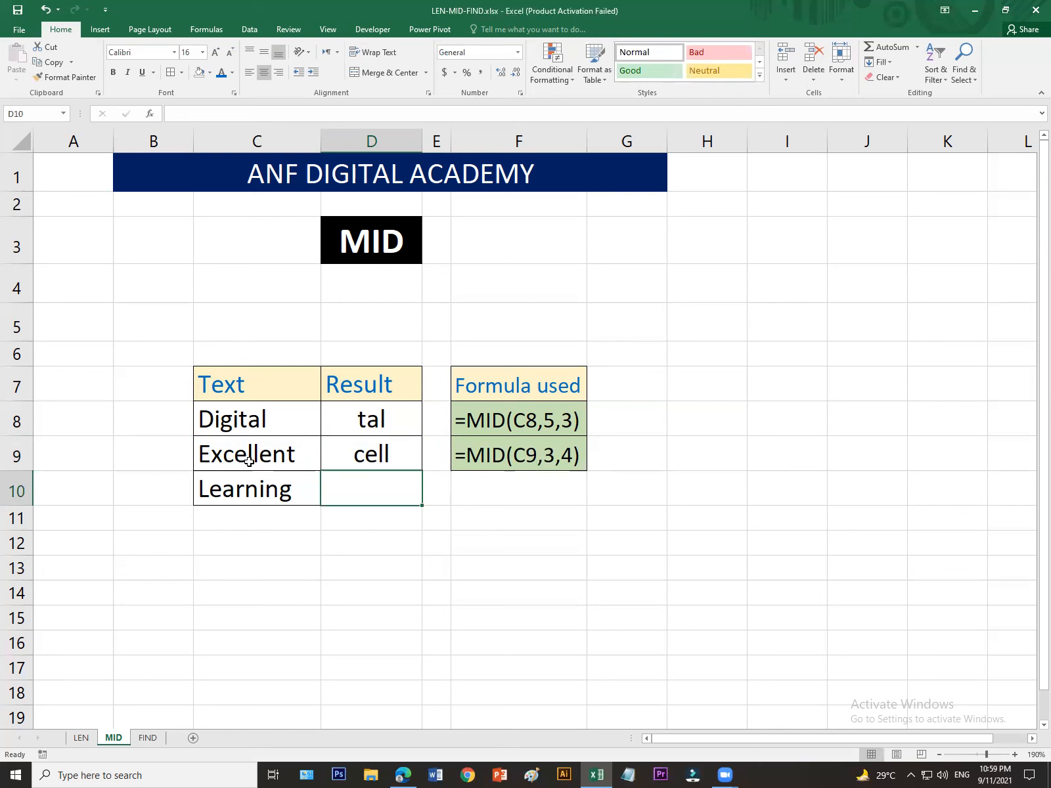
click(387, 454)
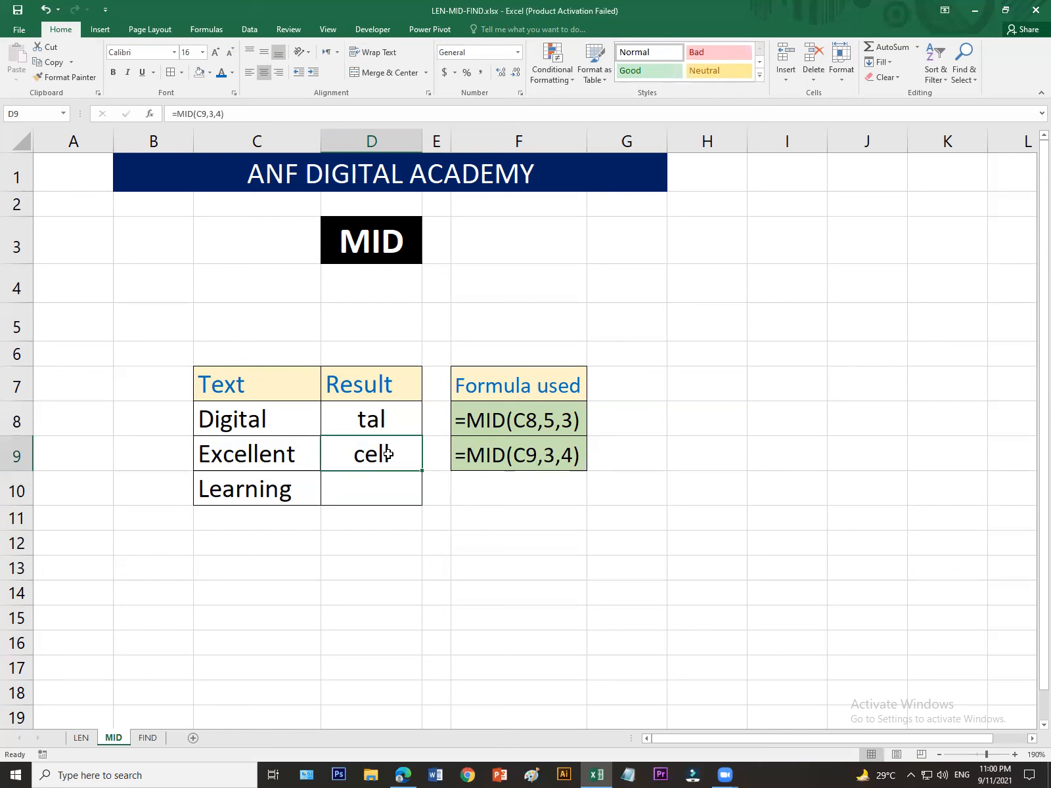
Step: Enter =MID(C10,6,2) in cell D10 to extract two characters from "Learning", starting at the sixth
click(393, 492)
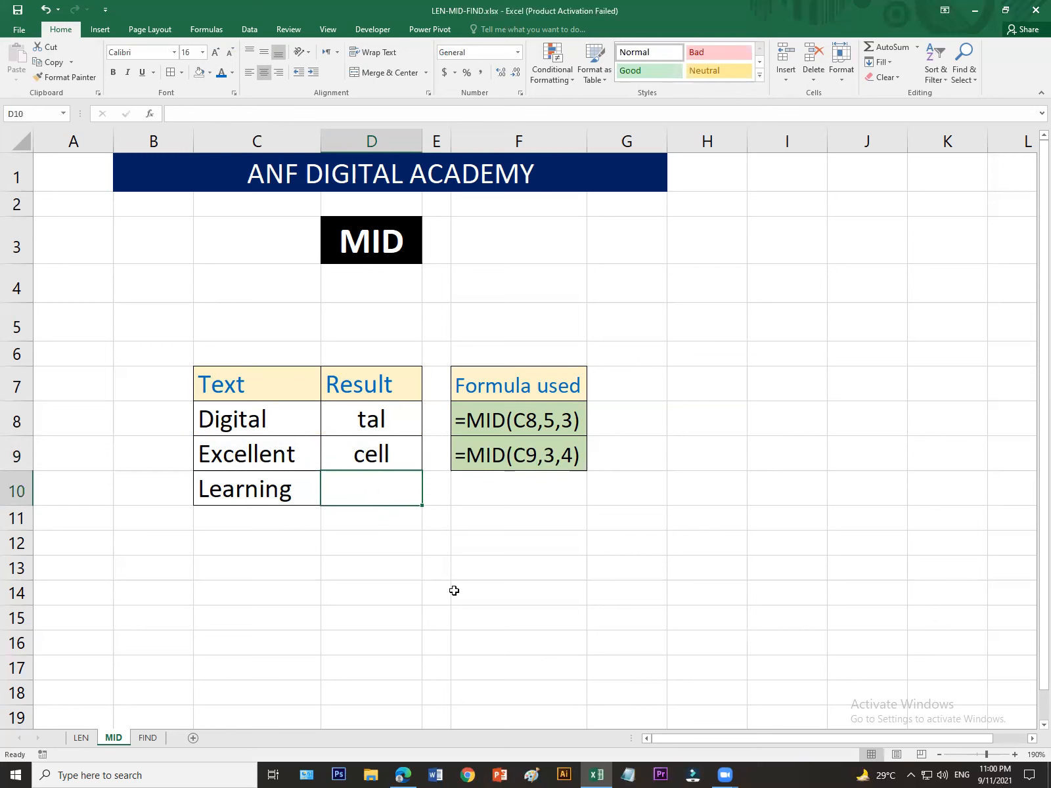
text(=)
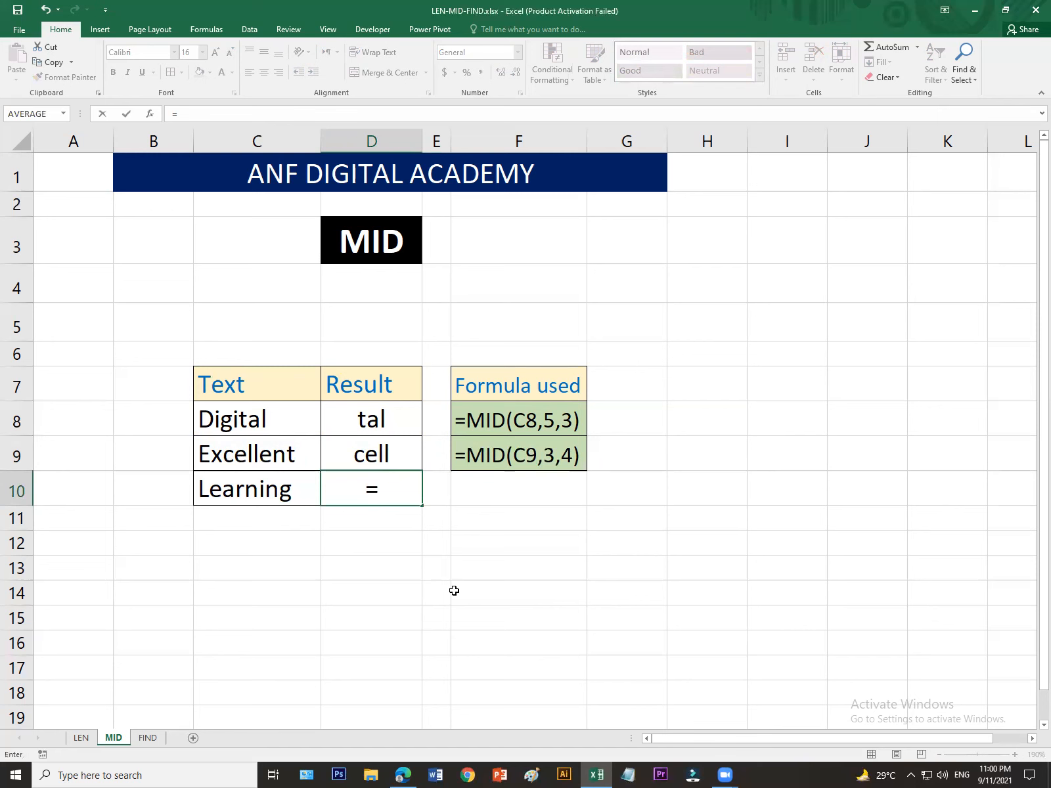
text(m)
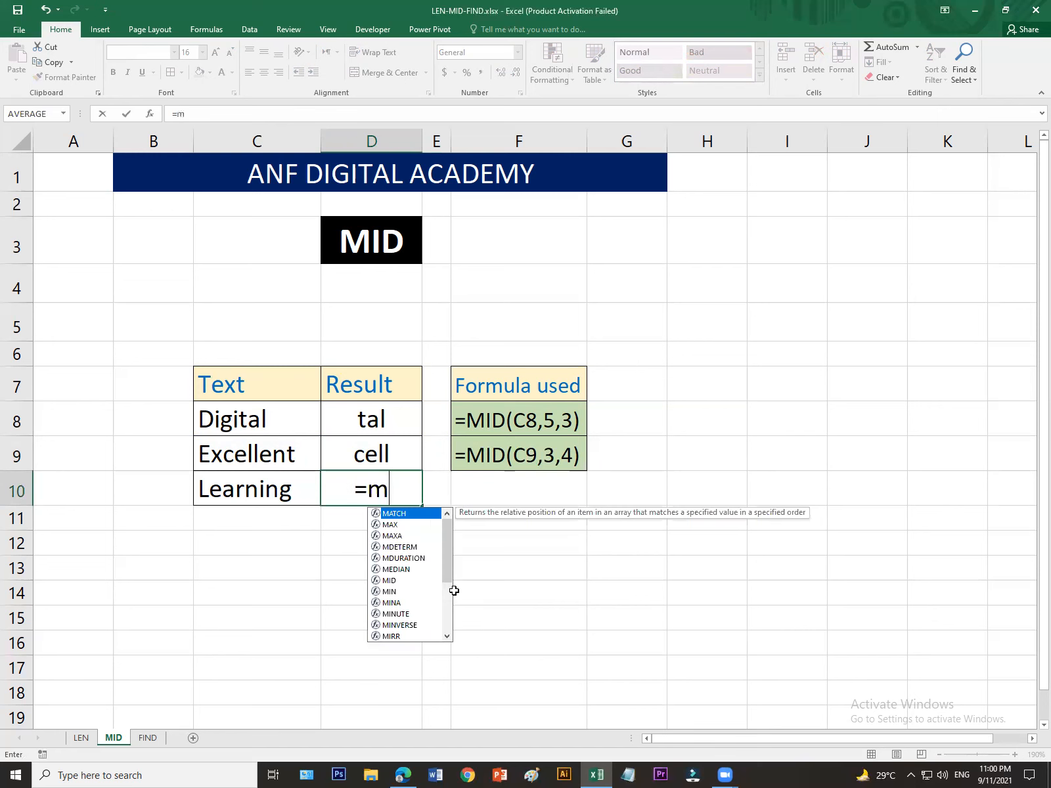
text(id)
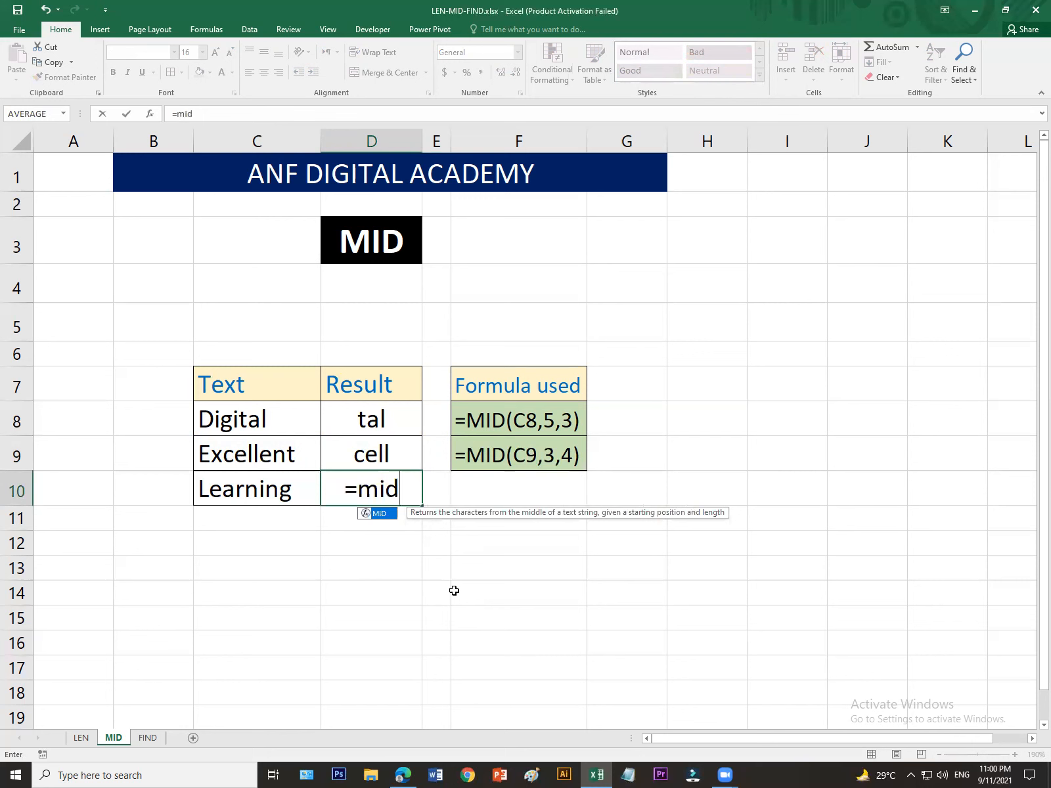
key(Tab)
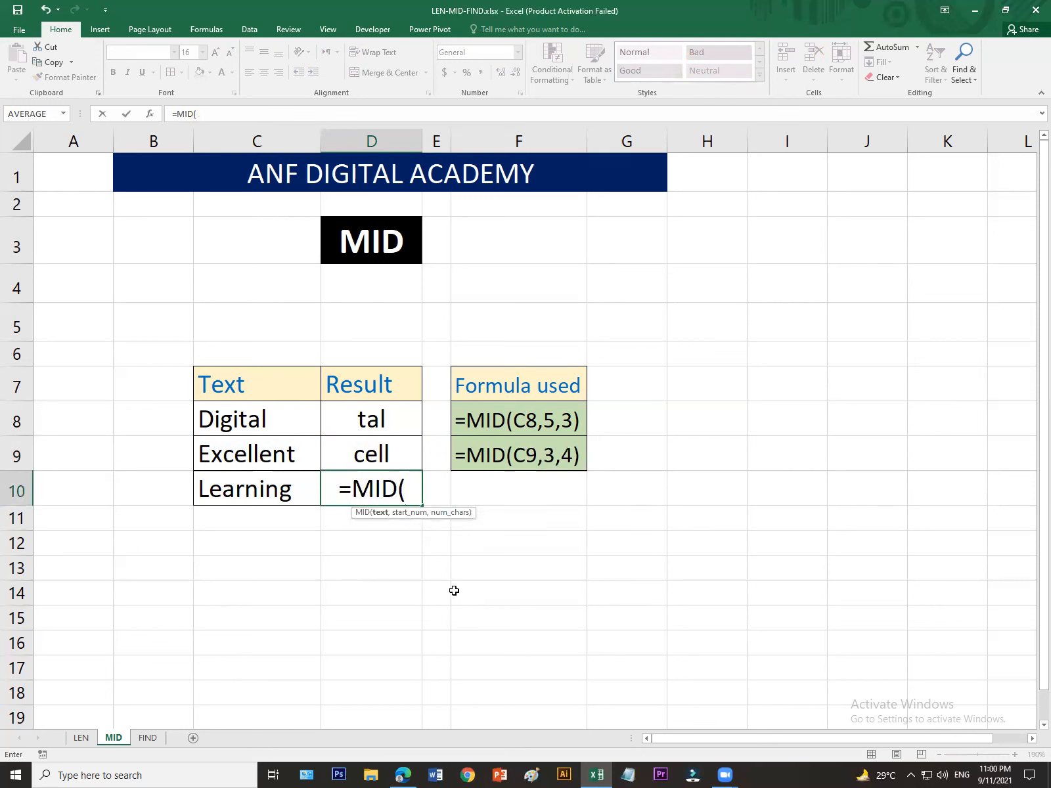
click(294, 488)
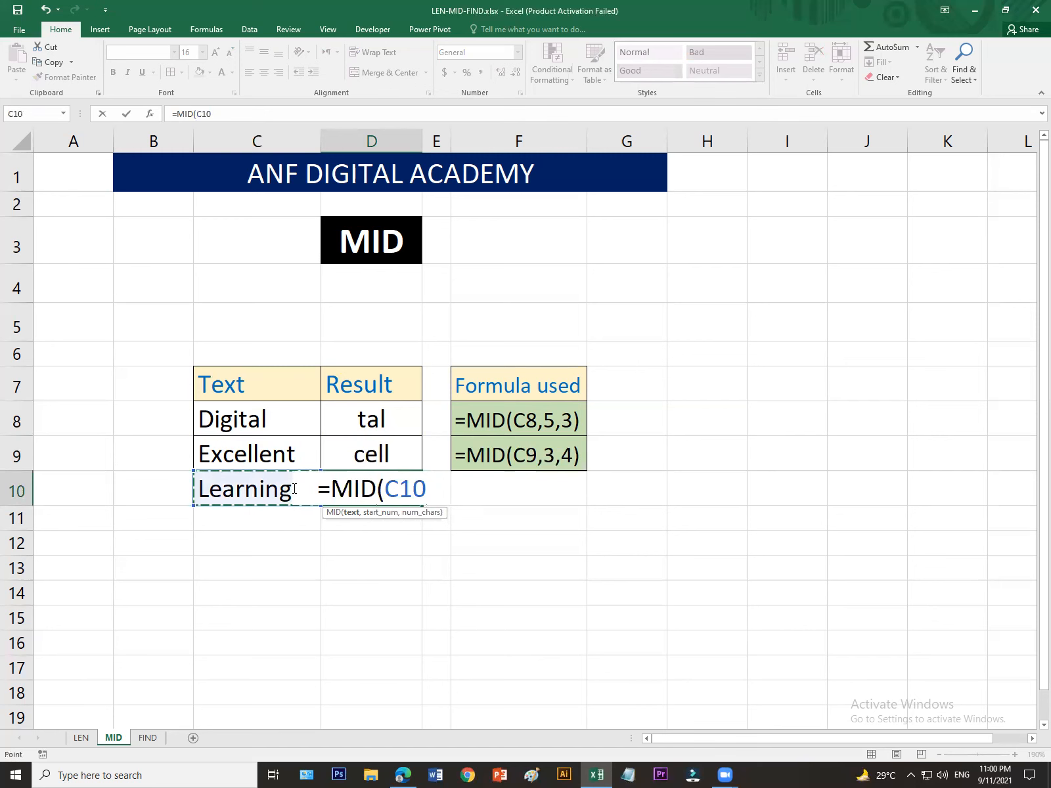
text(,)
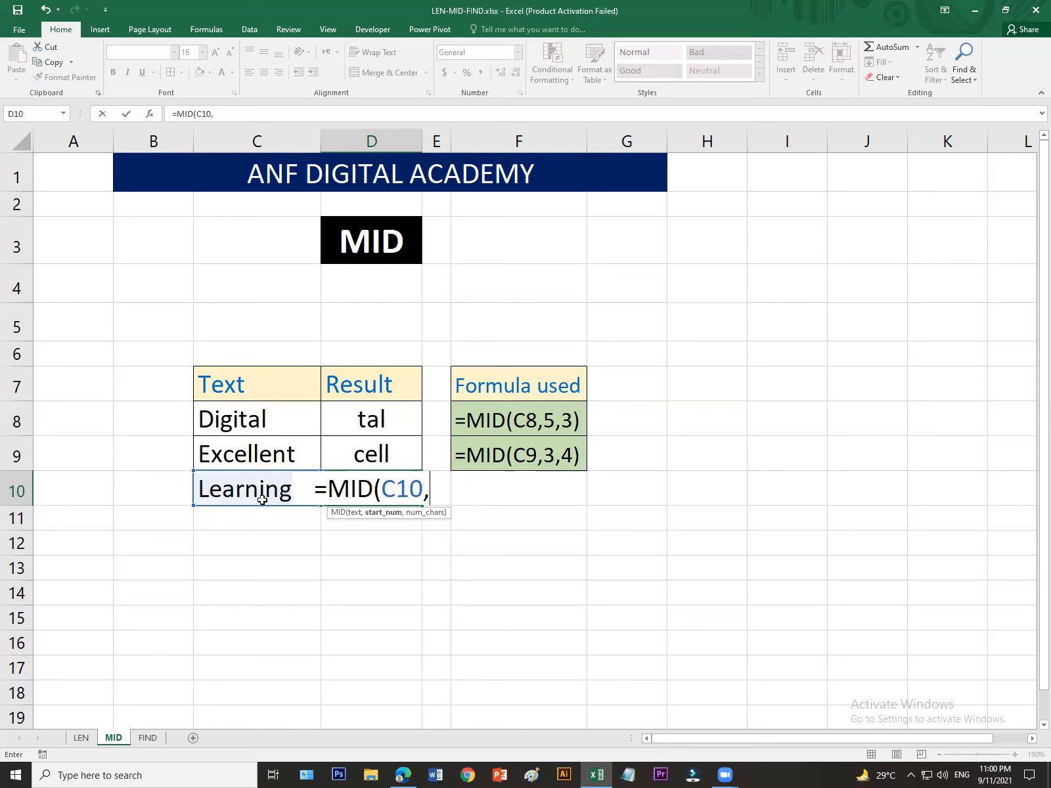
text(6)
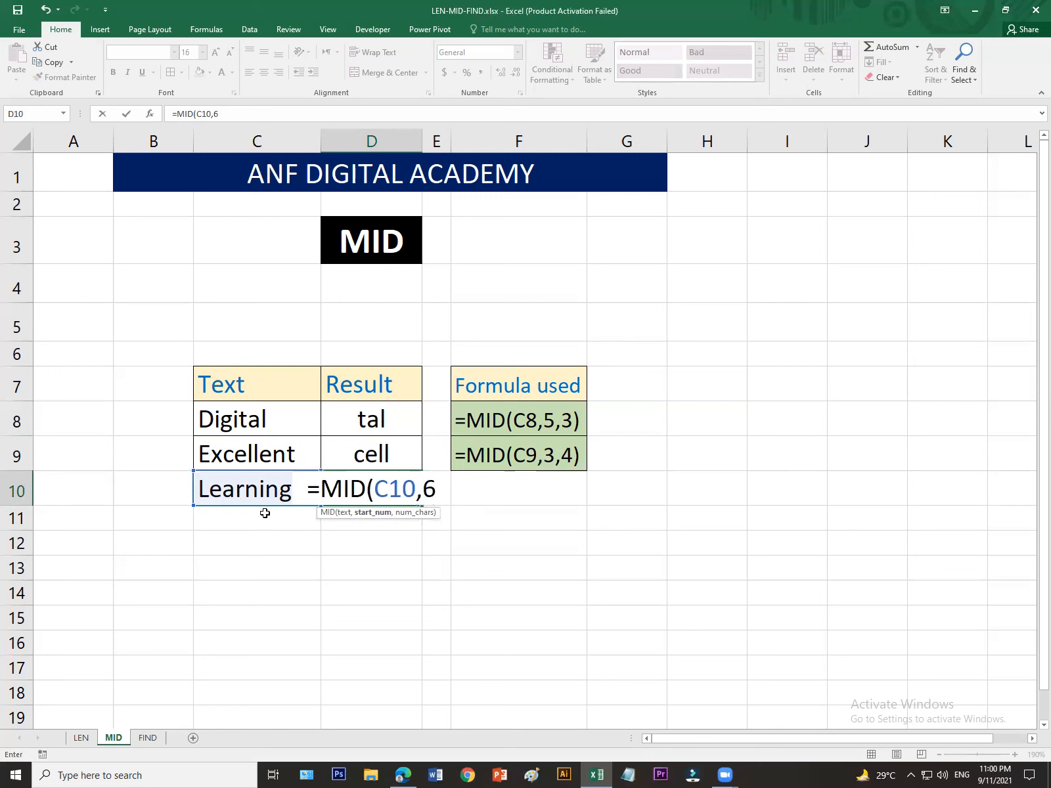
text(,2)
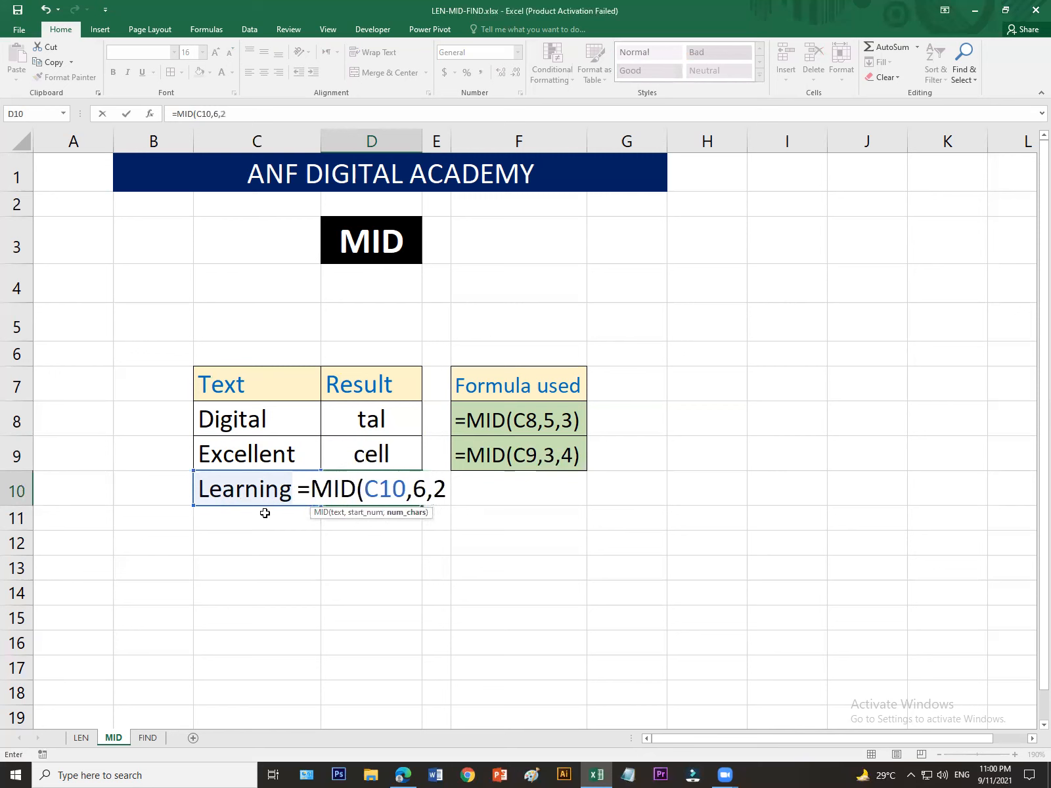
text())
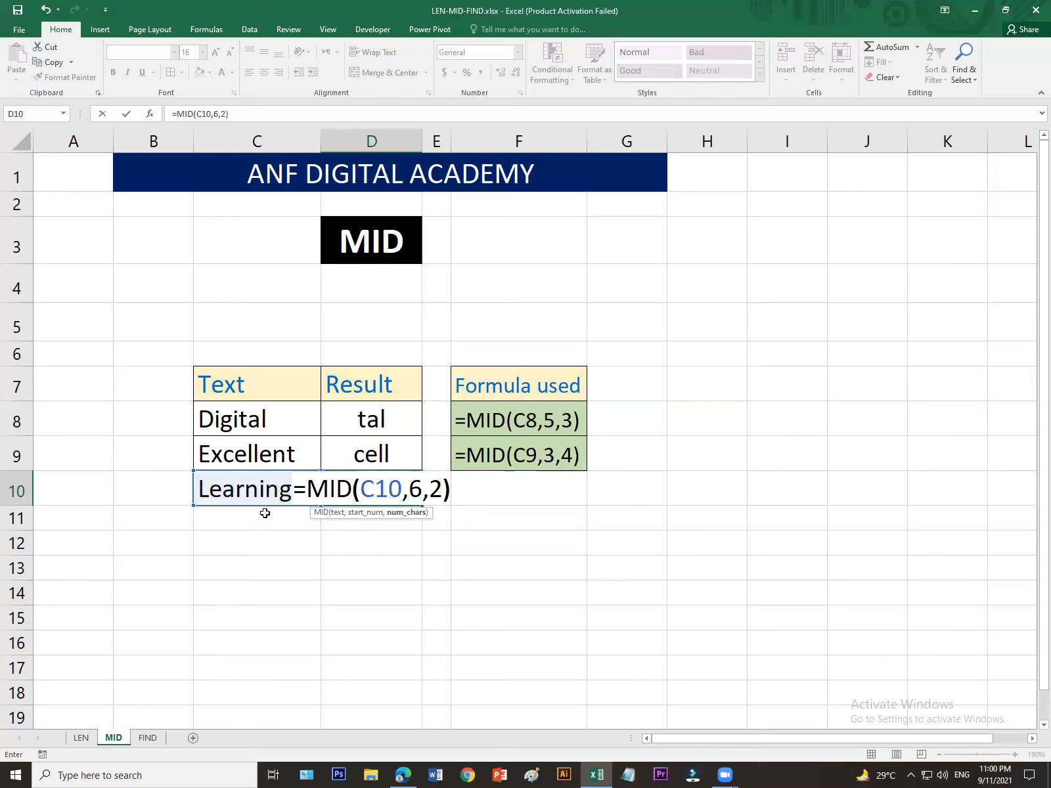
key(Return)
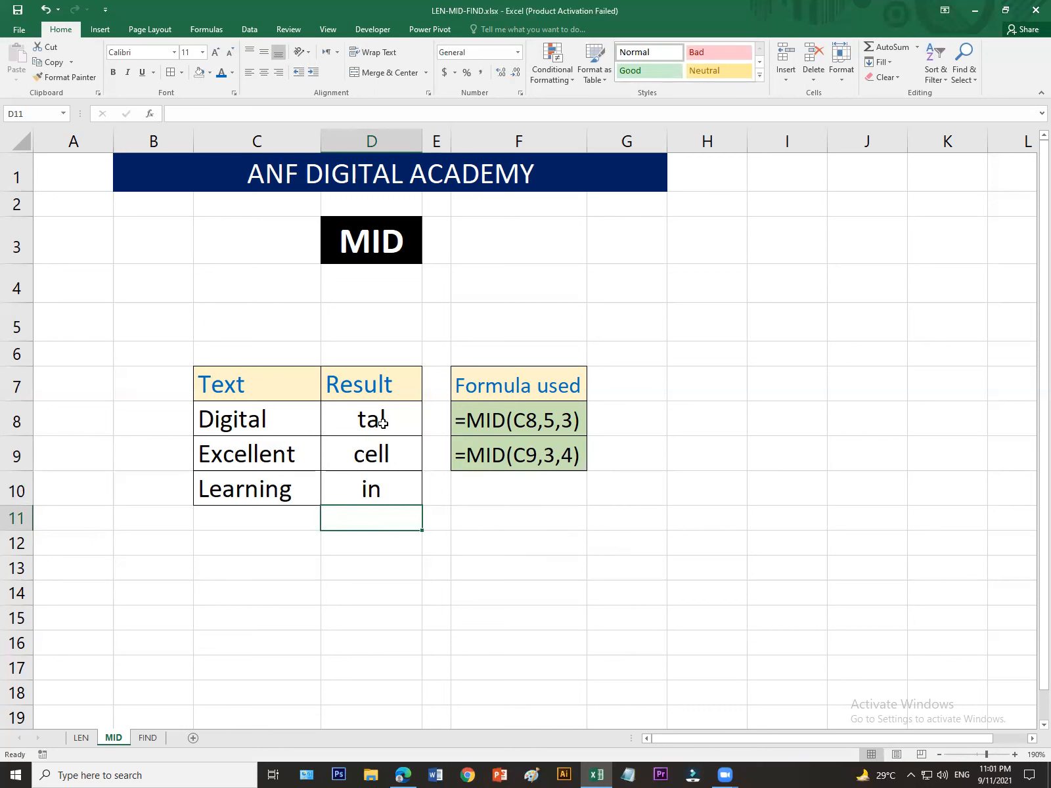
Step: Fill the FORMULATEXT formula in F9 down to F10 to show the formula used for "Learning"
click(568, 458)
drag(586, 472, 460, 529)
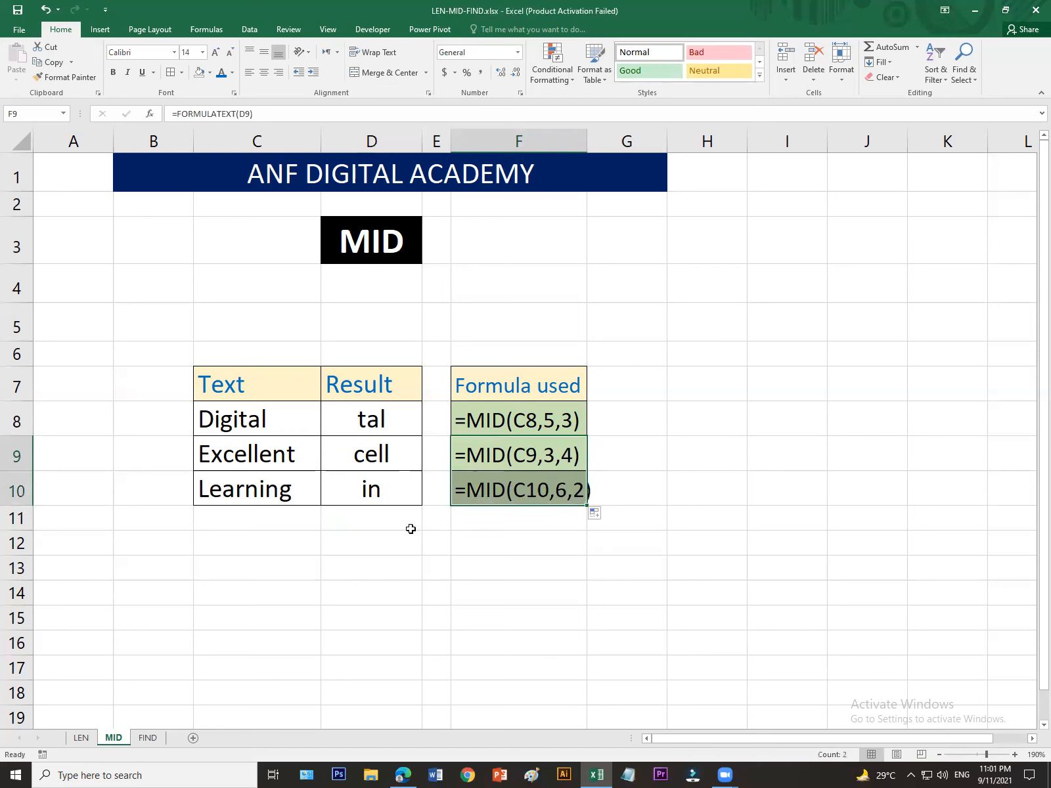
click(410, 529)
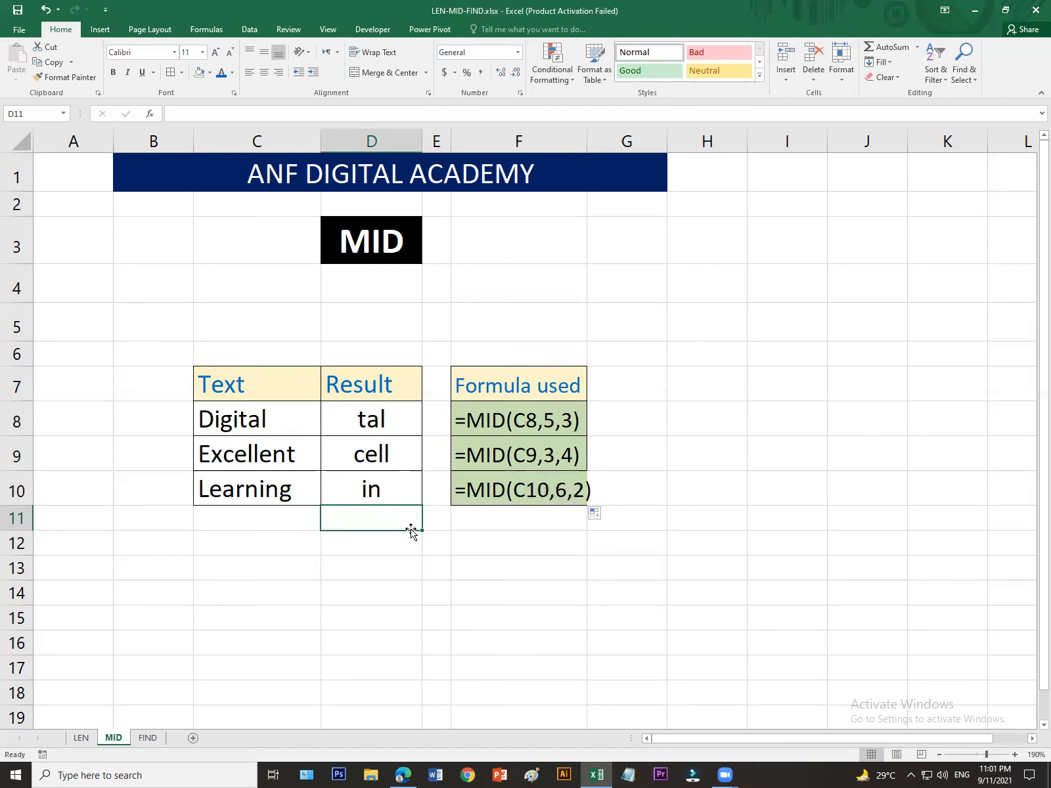